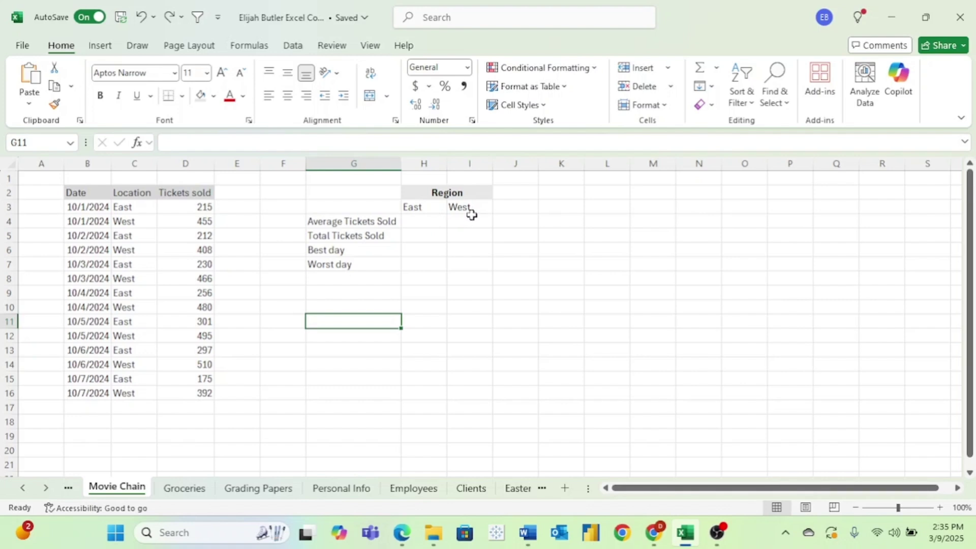
- Enter =AVERAGEIF(C3:C16,H3,D3:D16) in H4 for the East average tickets sold
left_click(433, 222)
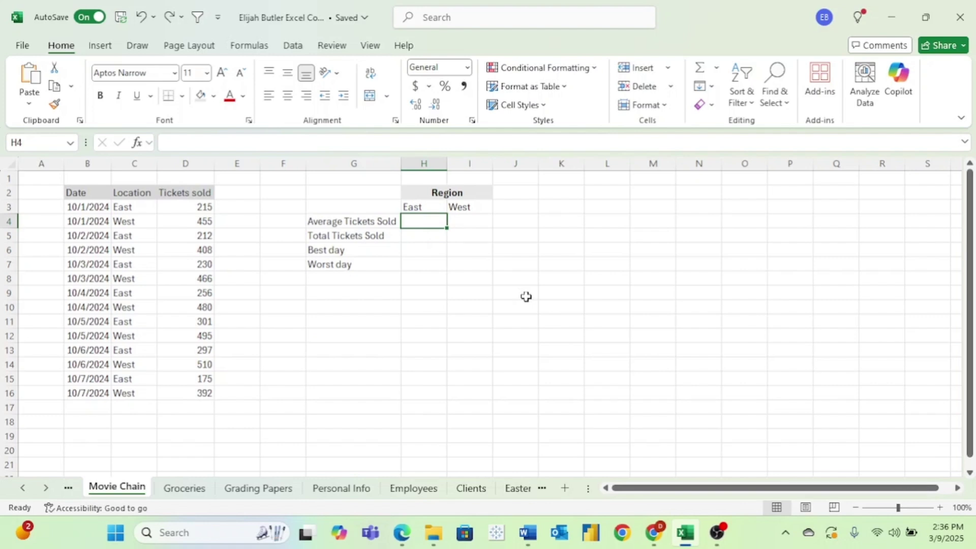
type("=a")
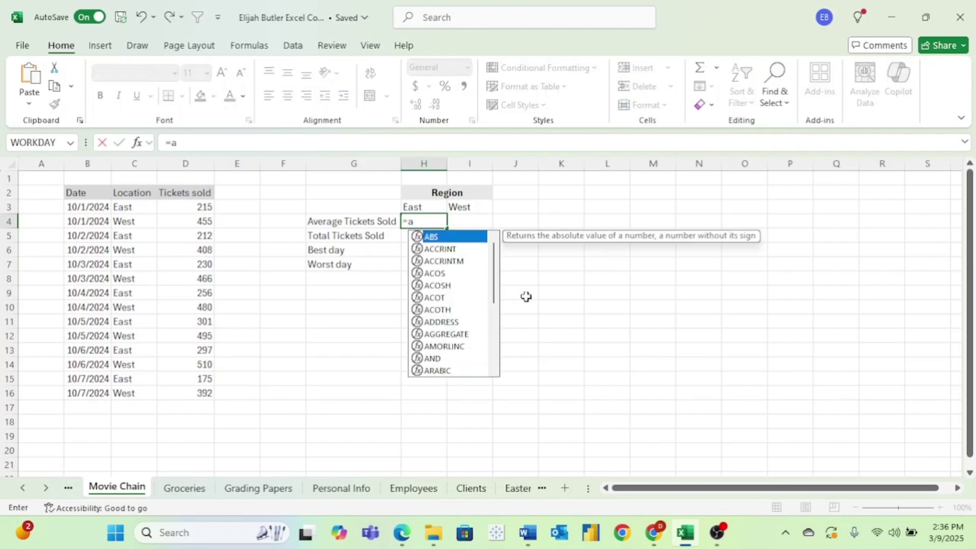
type("verage")
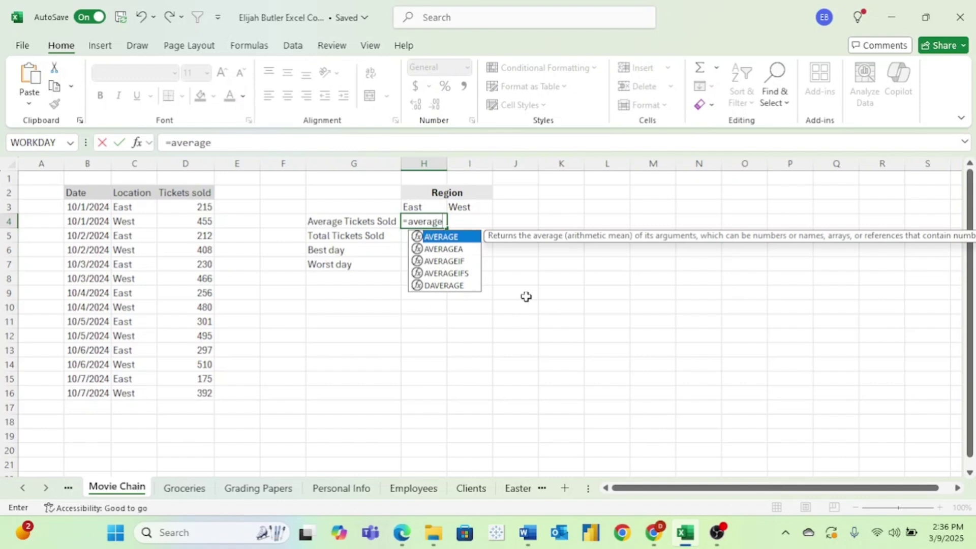
type("if")
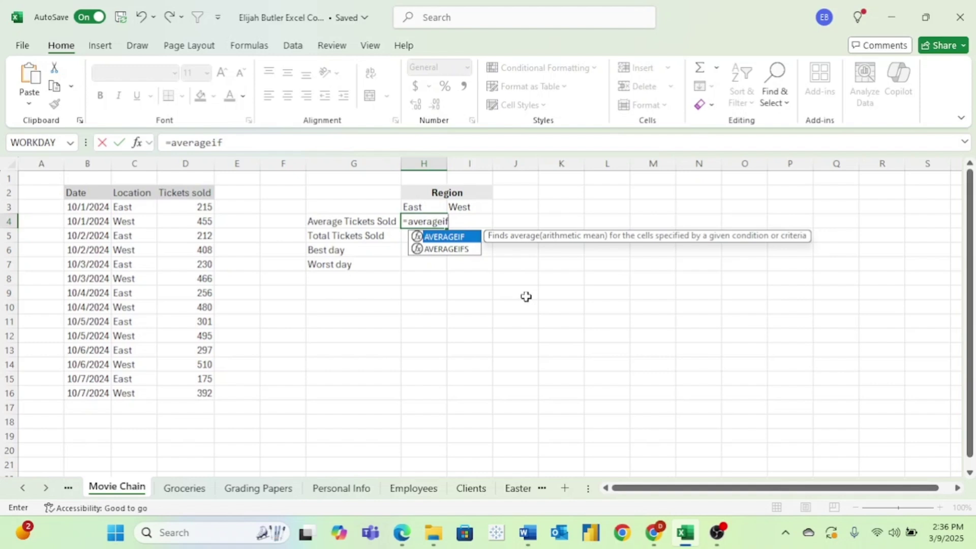
type("(")
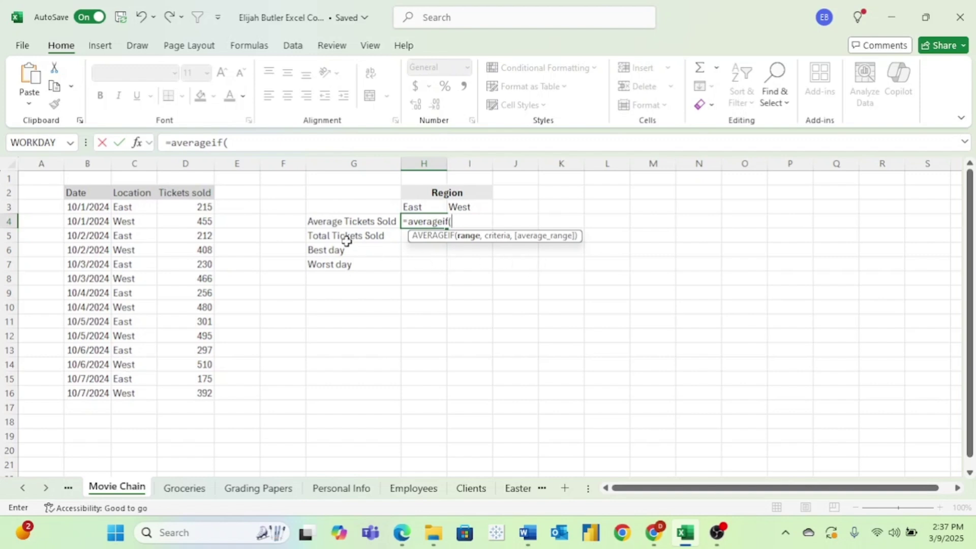
left_click_drag(139, 207, 148, 391)
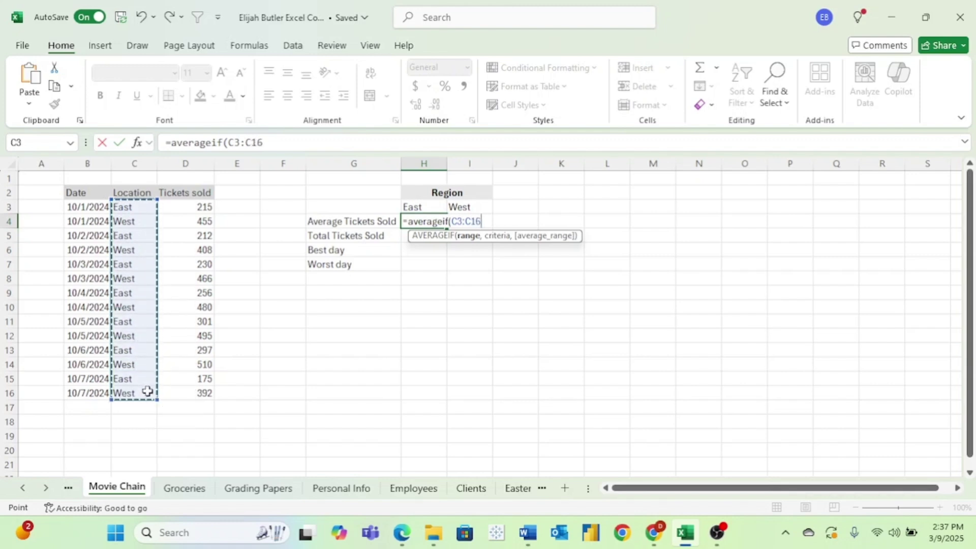
type(",")
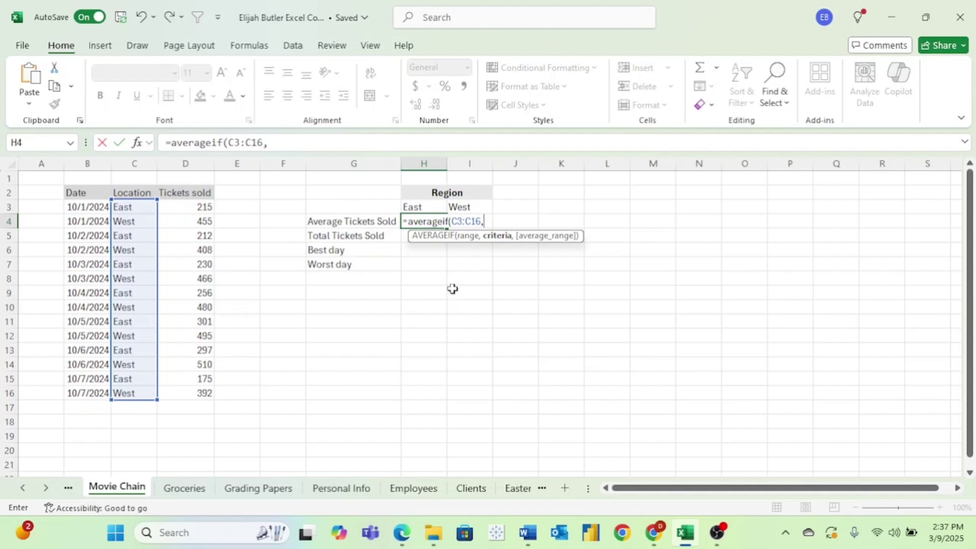
left_click(418, 206)
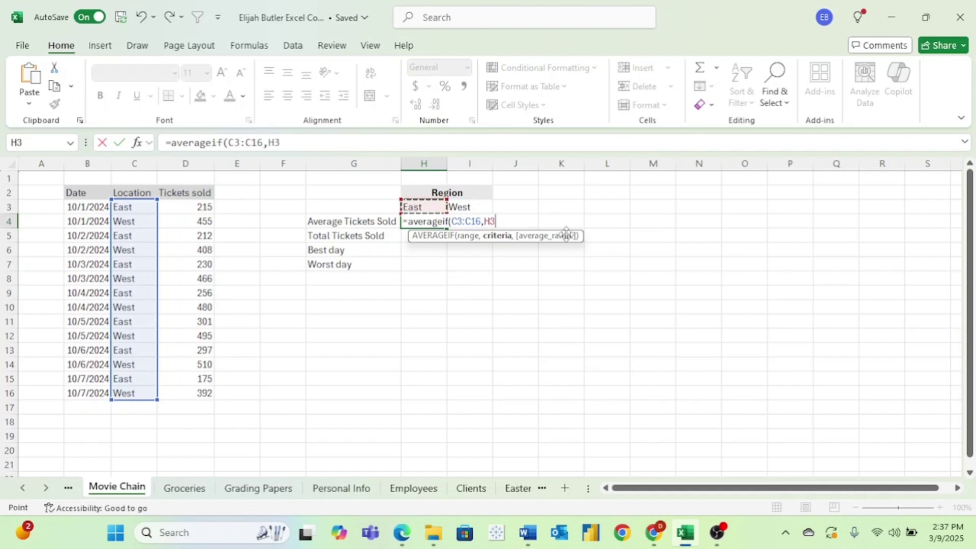
type(",")
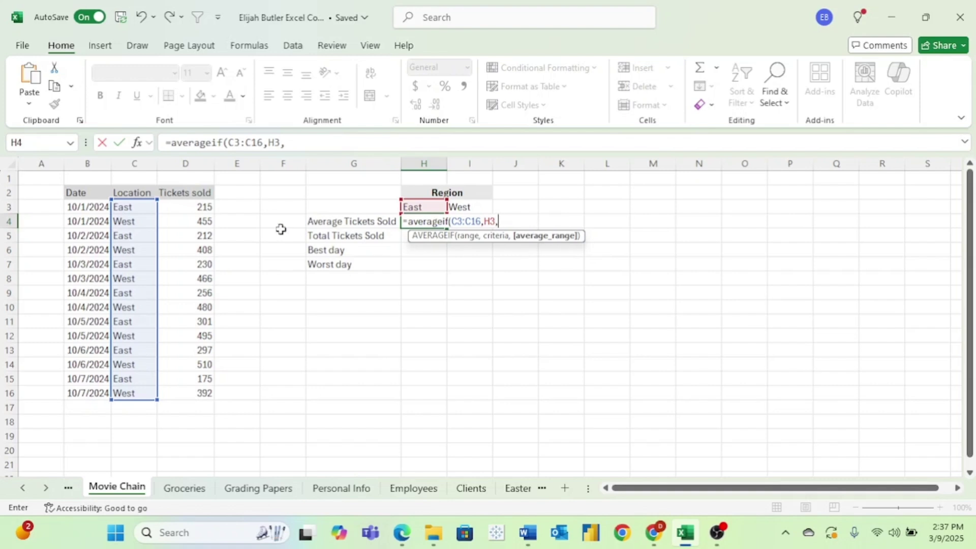
left_click_drag(199, 208, 200, 390)
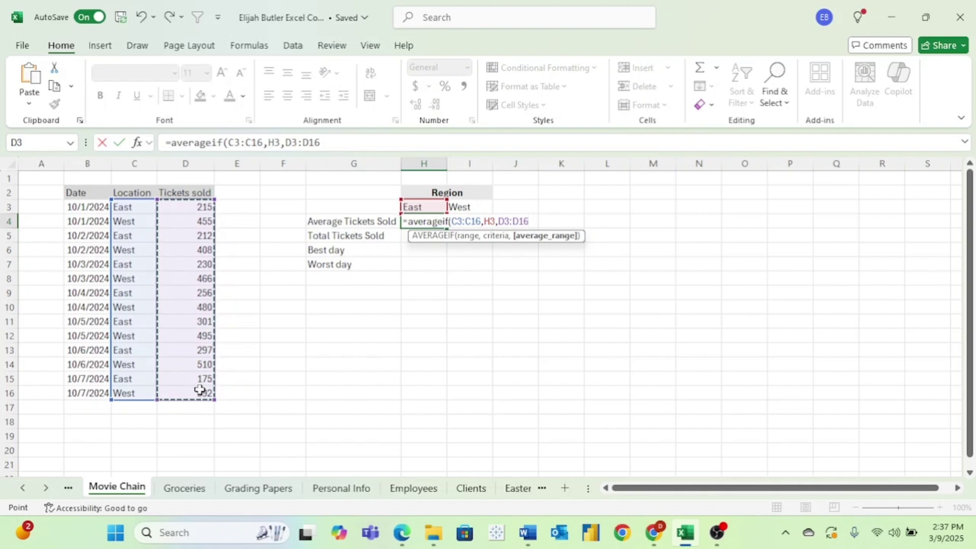
key("Return")
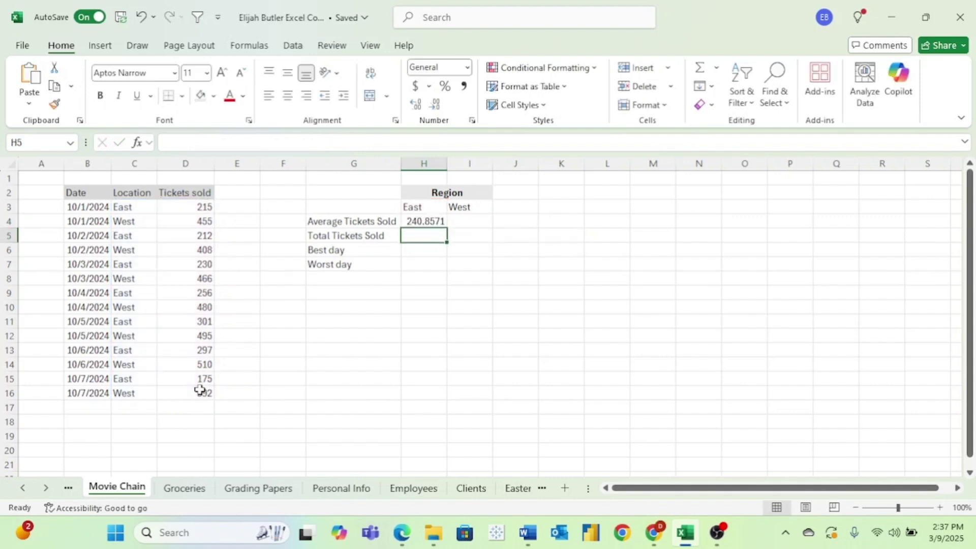
- Enter =AVERAGEIF(C3:C16,I3,D3:D16) in I4, giving a West average of 458
left_click(448, 221)
type("=averageif(")
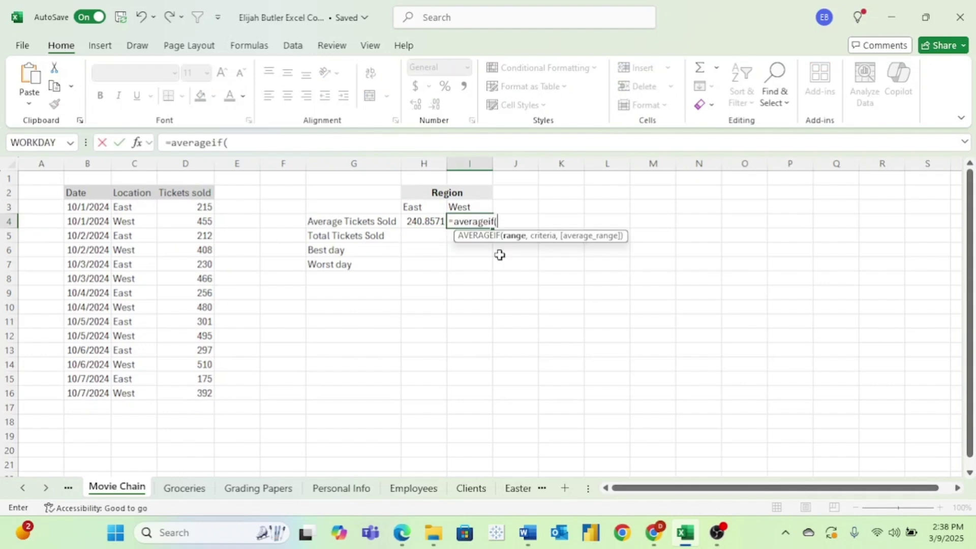
left_click_drag(144, 207, 138, 392)
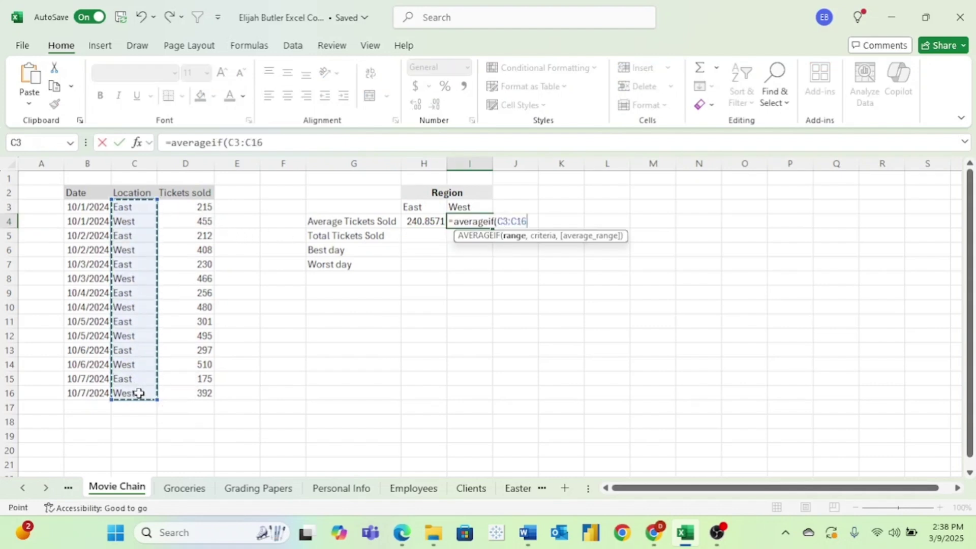
type(",")
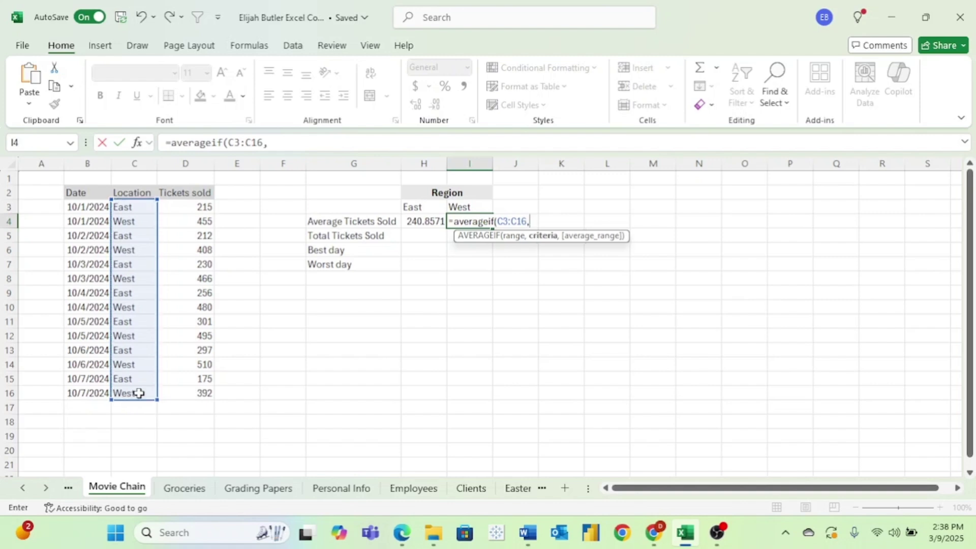
left_click(465, 207)
type(",")
left_click_drag(191, 206, 188, 401)
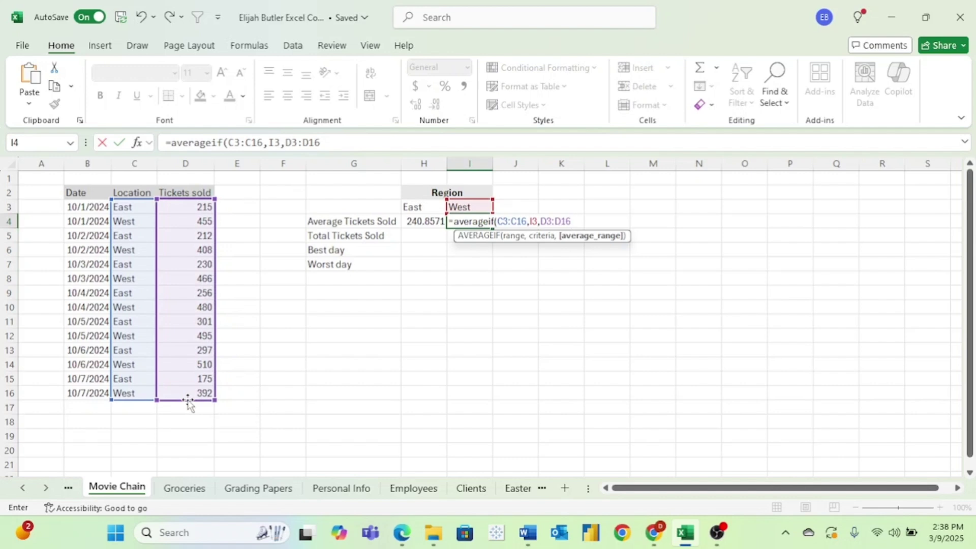
key("Return")
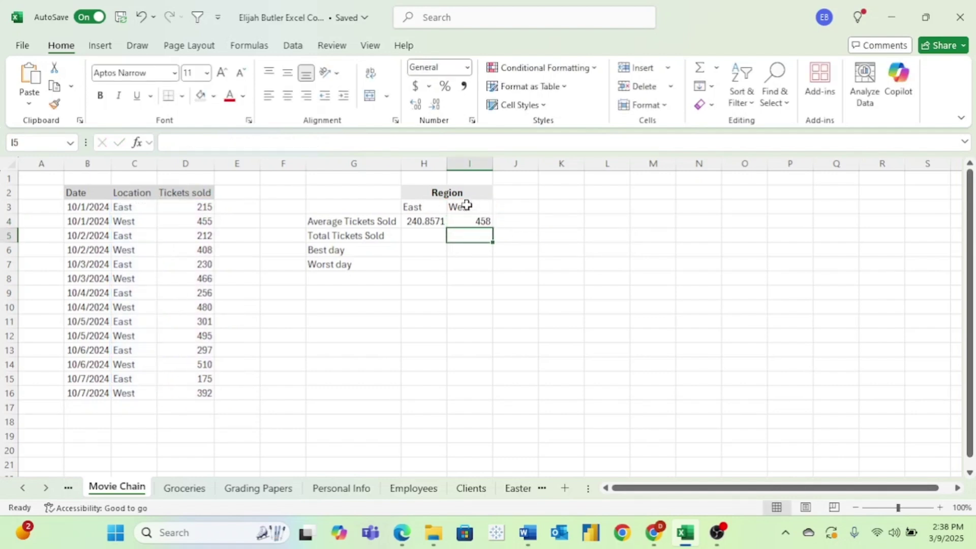
left_click(431, 233)
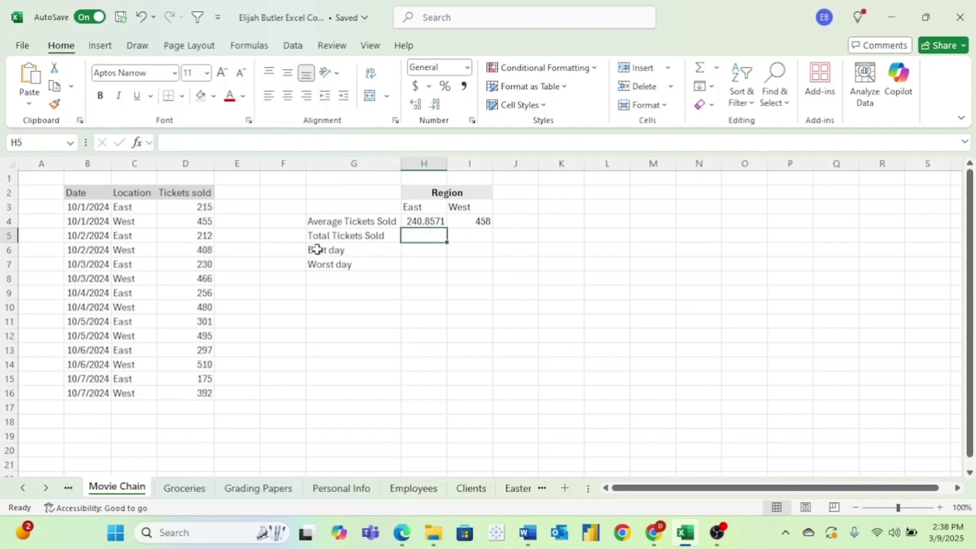
- Enter =SUMIF(C3:C16,H3,D3:D16) in H5 for the East total tickets sold
type("=su")
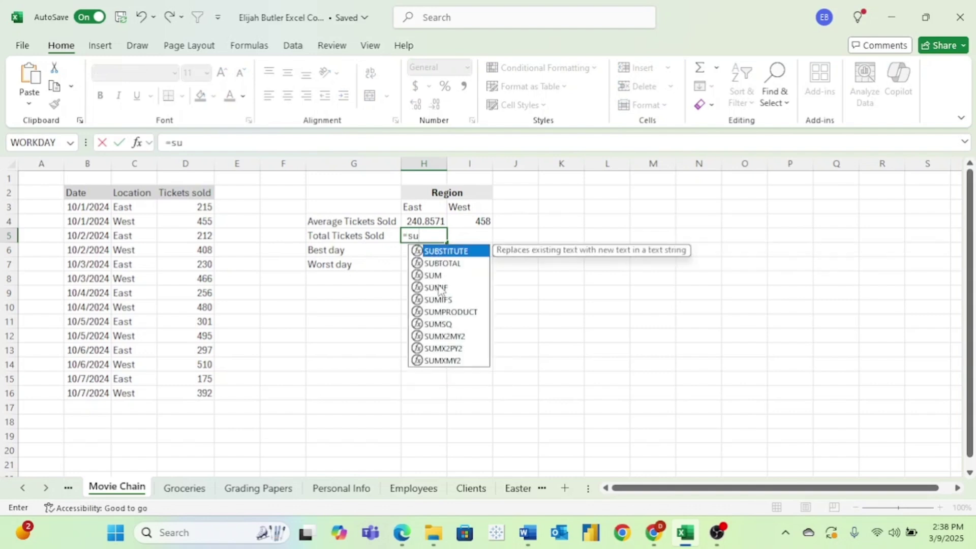
type("mi")
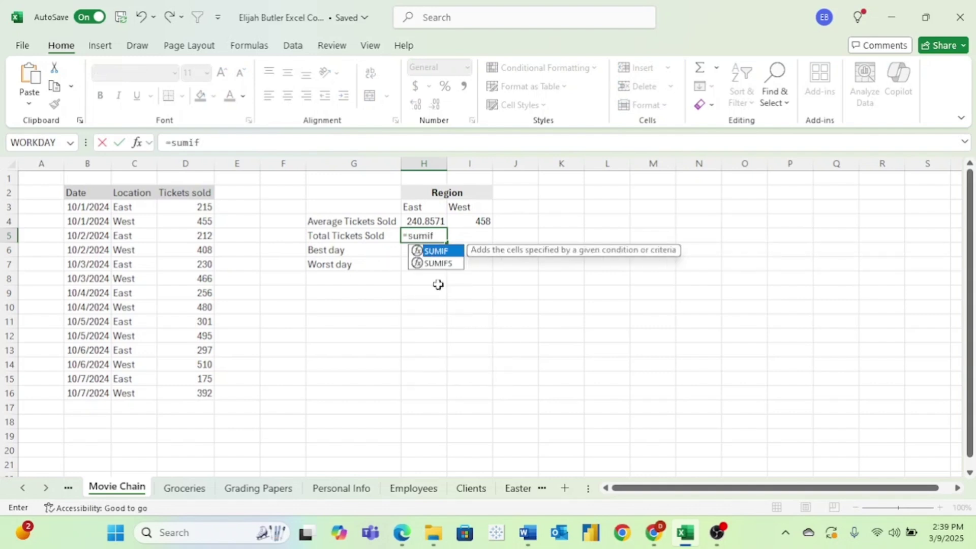
type("f")
double_click(445, 251)
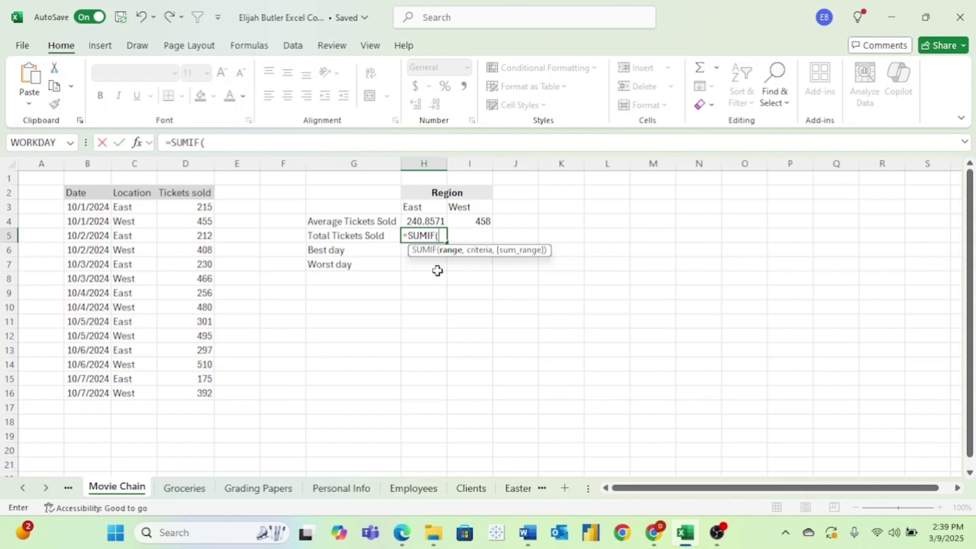
left_click(143, 209)
left_click_drag(142, 217, 138, 394)
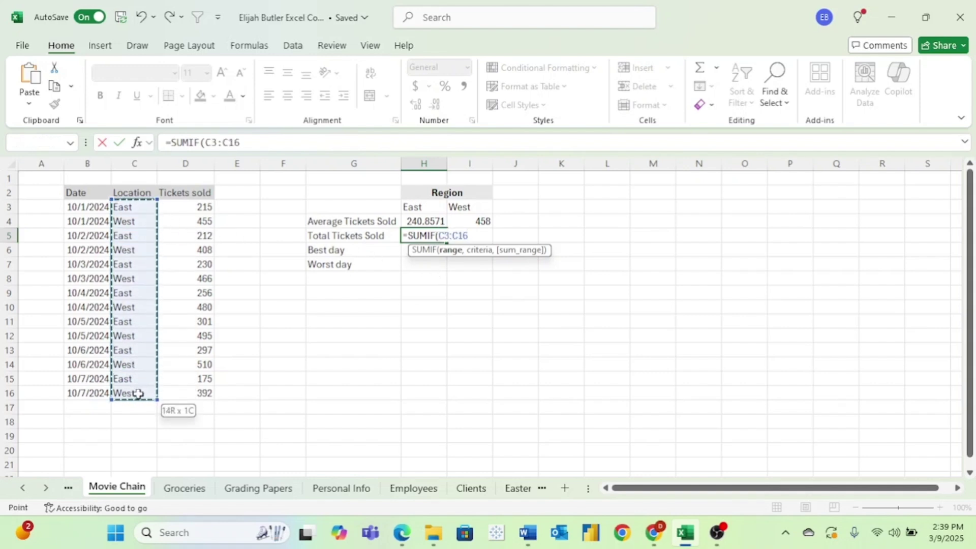
type(",")
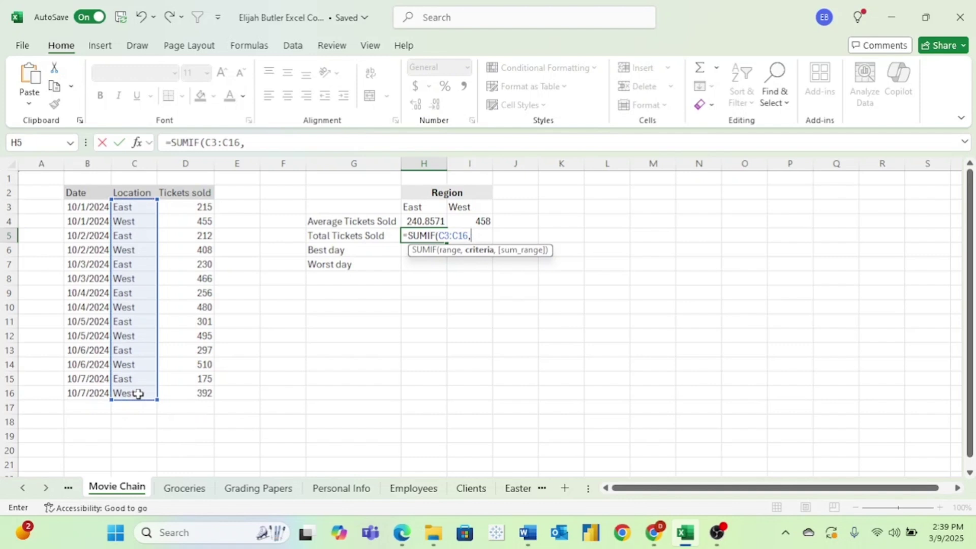
left_click(427, 206)
type(",")
left_click_drag(196, 207, 201, 392)
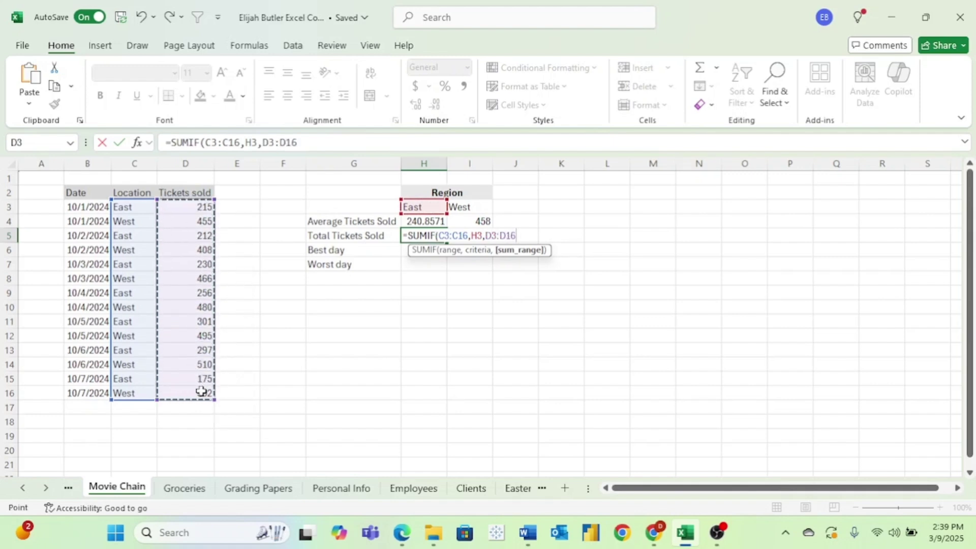
key("Return")
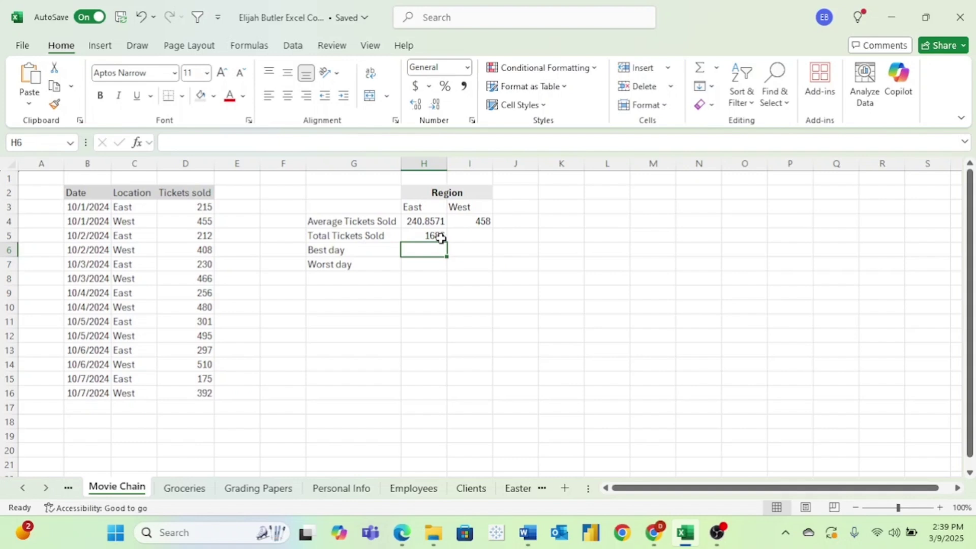
- Enter =SUMIF(C3:C16,I3,D3:D16) in I5, giving a West total of 3206
left_click(458, 235)
type("=sumif(")
left_click(142, 214)
left_click_drag(142, 215, 138, 392)
type(",")
left_click(478, 206)
type(",")
left_click_drag(197, 204, 190, 393)
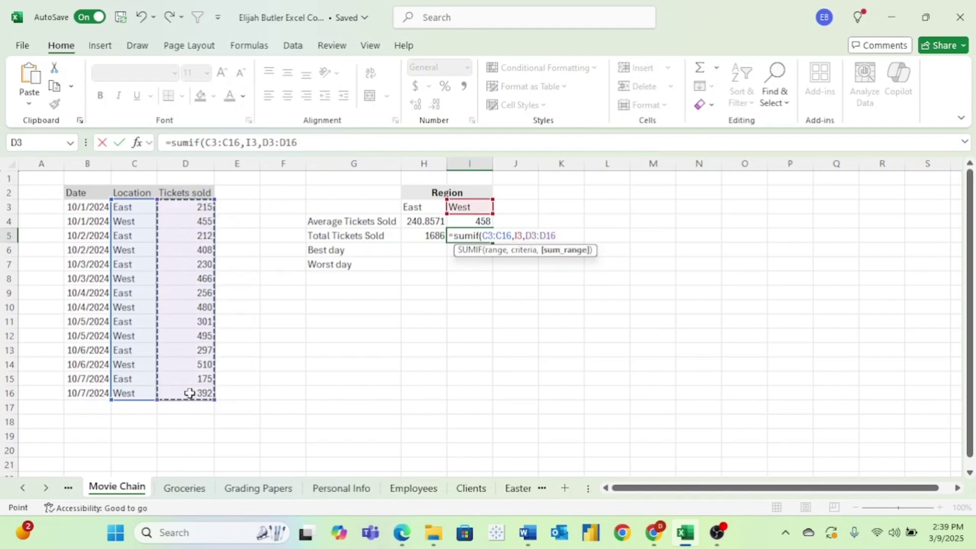
key("Return")
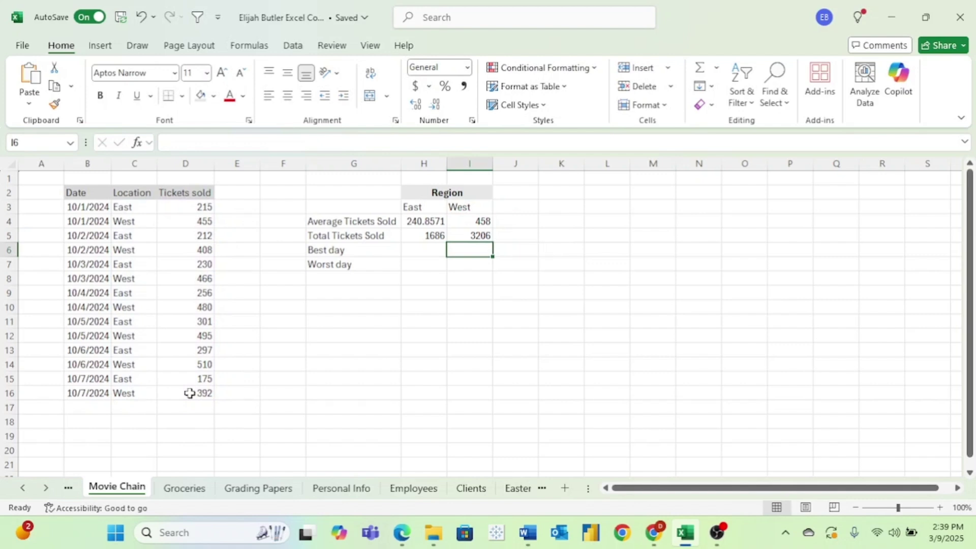
left_click(415, 251)
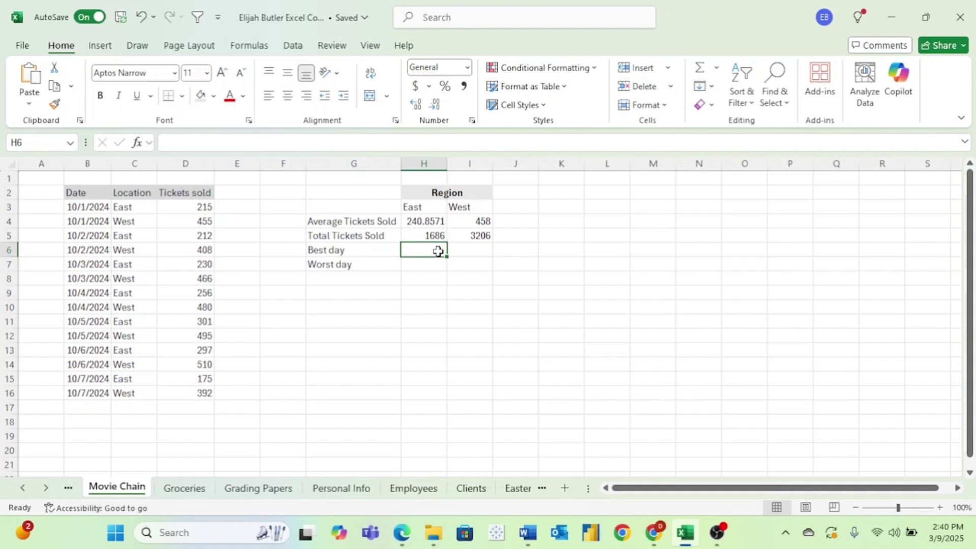
- Type =maxifs in H6 after previewing the AVERAGEIFS and AVERAGEIF function descriptions
type("=")
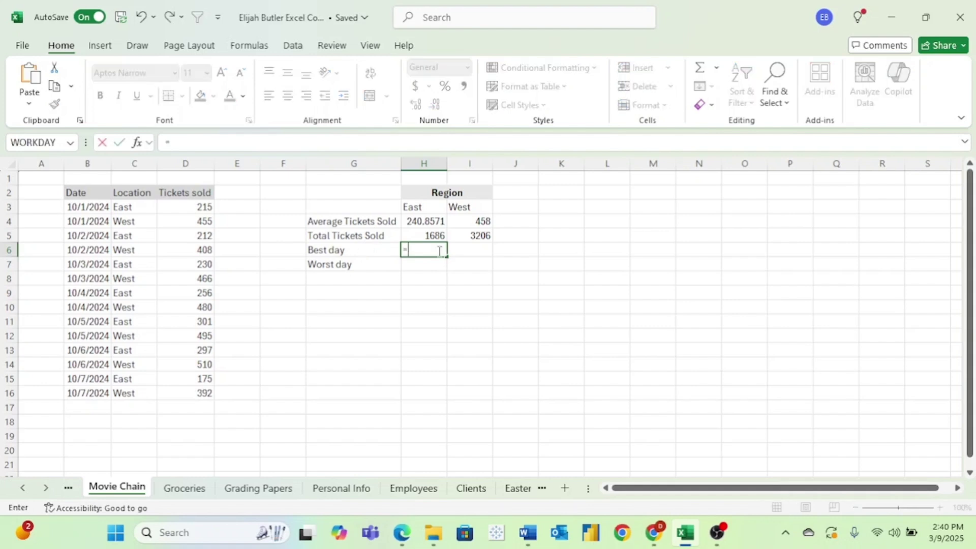
type("maxifs")
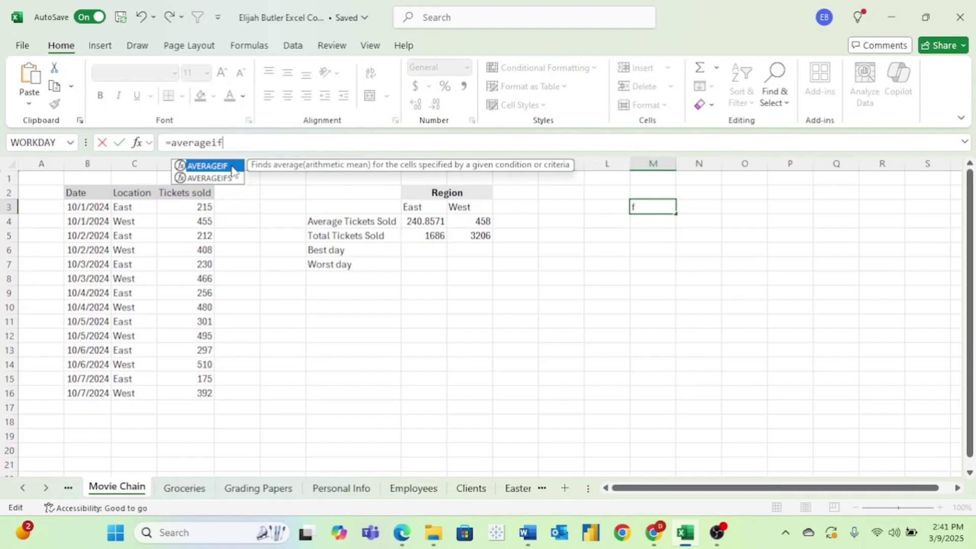
left_click(232, 178)
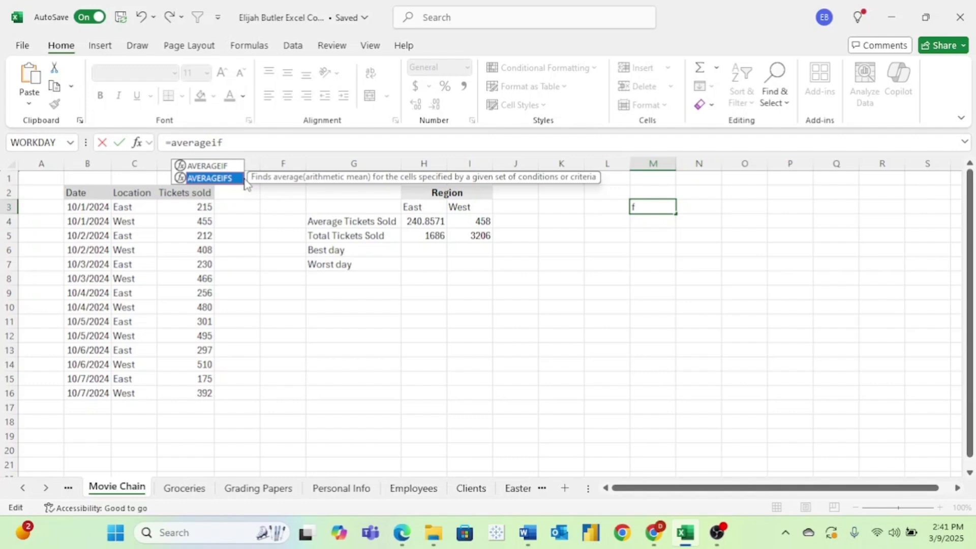
left_click(227, 169)
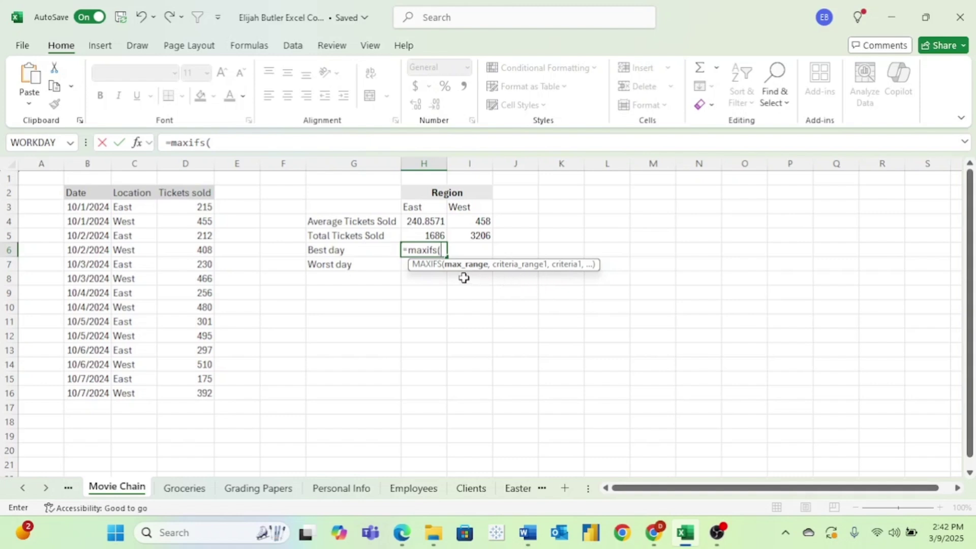
- Complete =MAXIFS(D3:D16,C3:C16,H3) in H6, giving East's best day of 301
left_click_drag(190, 203, 194, 393)
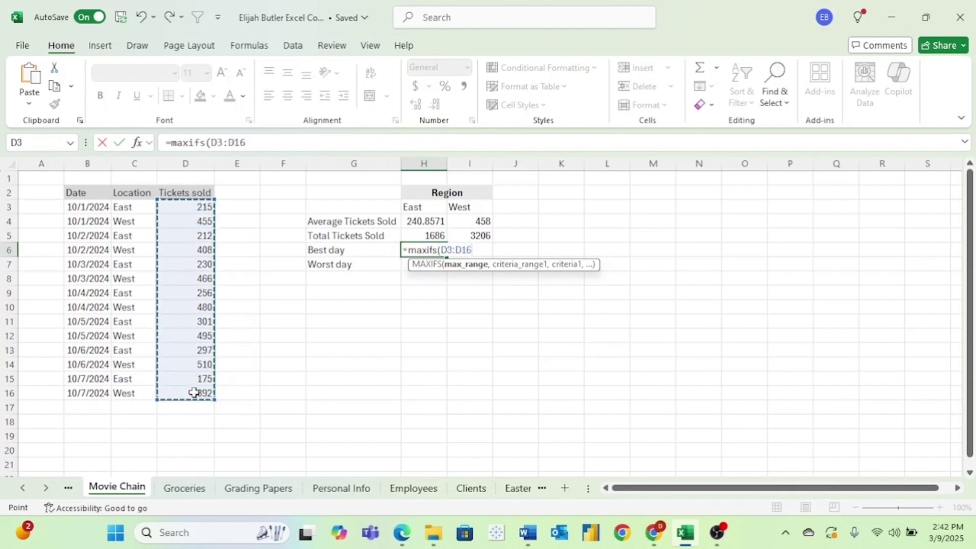
type(",")
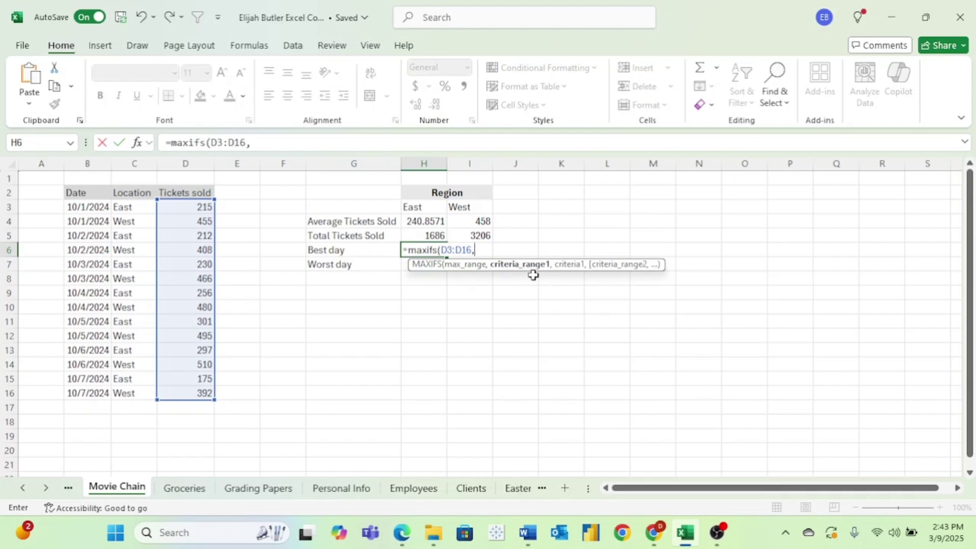
left_click_drag(124, 207, 122, 396)
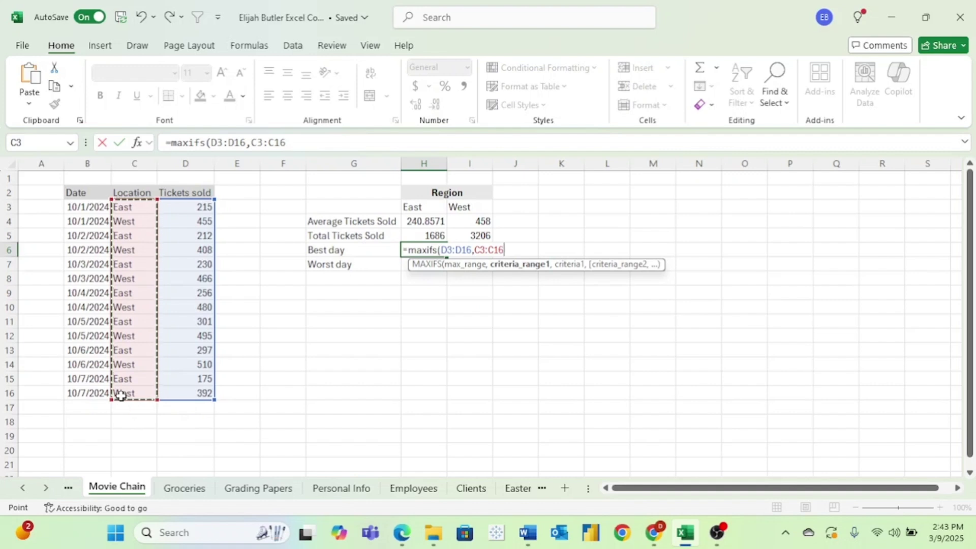
type(",")
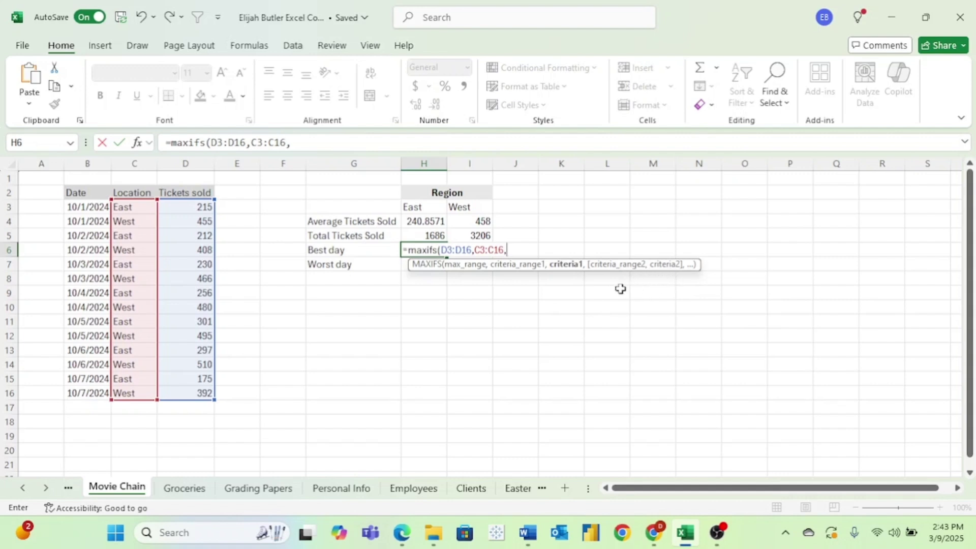
left_click(425, 206)
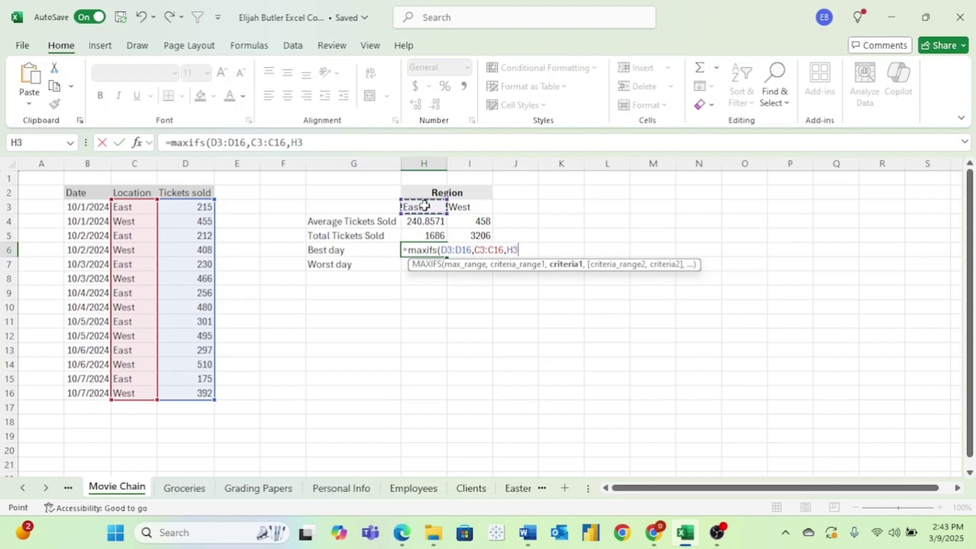
key("Return")
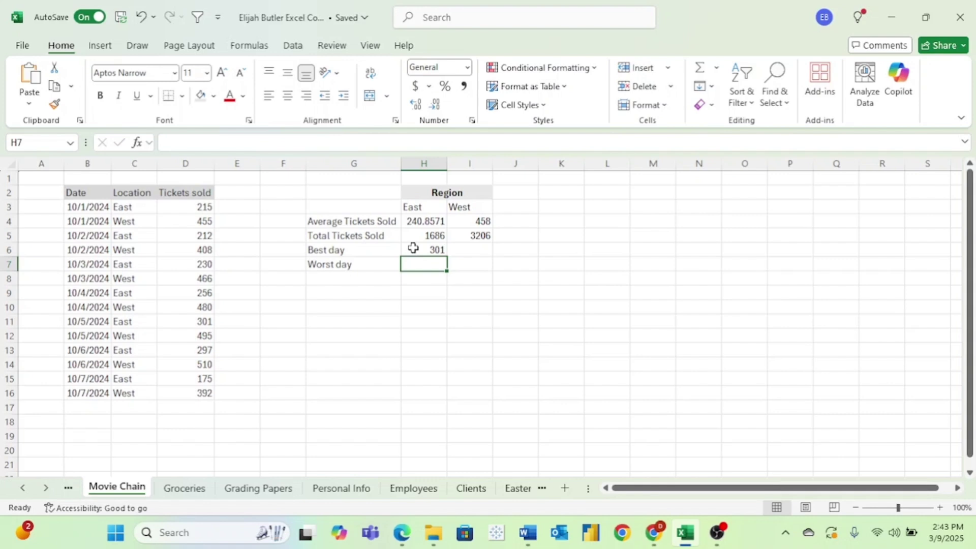
- Enter =MAXIFS(D3:D16,C3:C16,I3) in I6, giving West's best day of 510
left_click(471, 250)
type("=maxifs(")
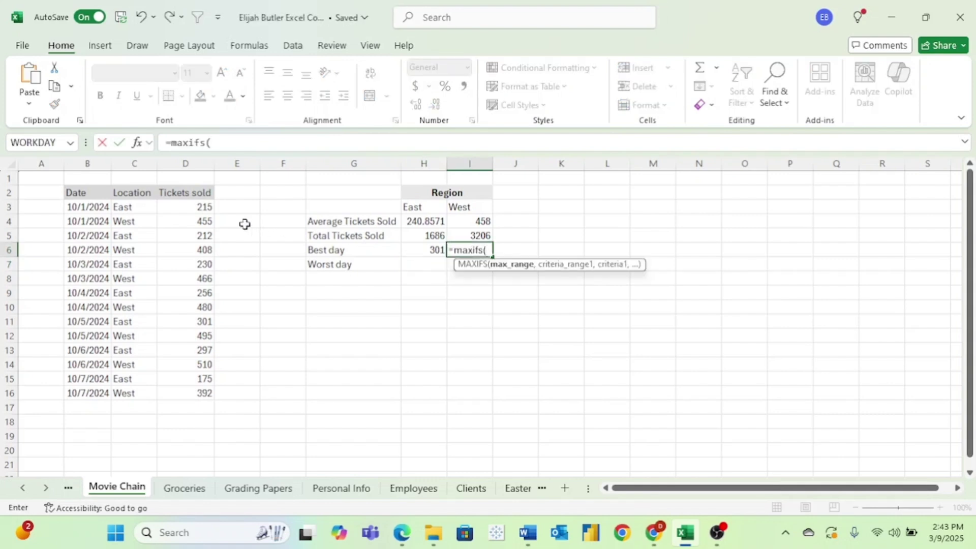
left_click_drag(201, 208, 201, 392)
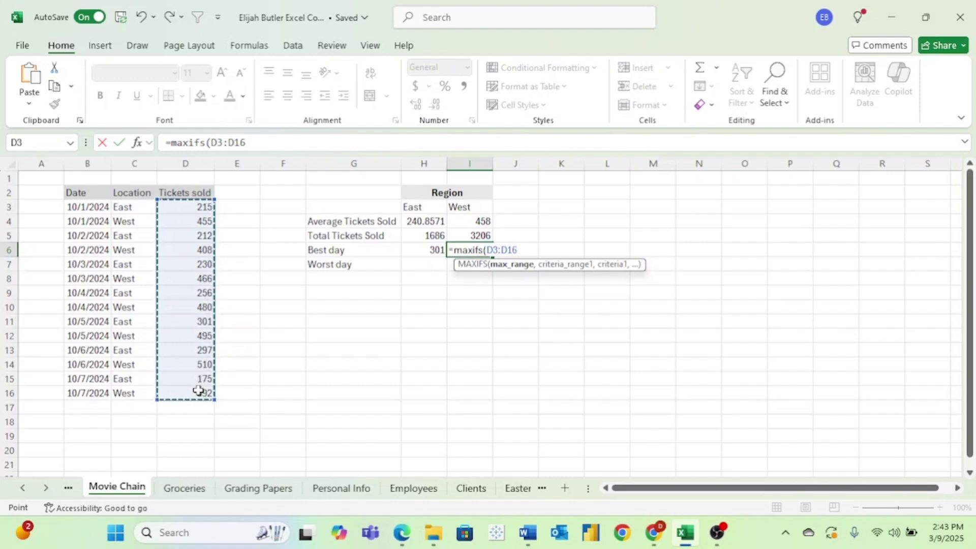
type(",")
left_click_drag(128, 206, 133, 392)
type(",")
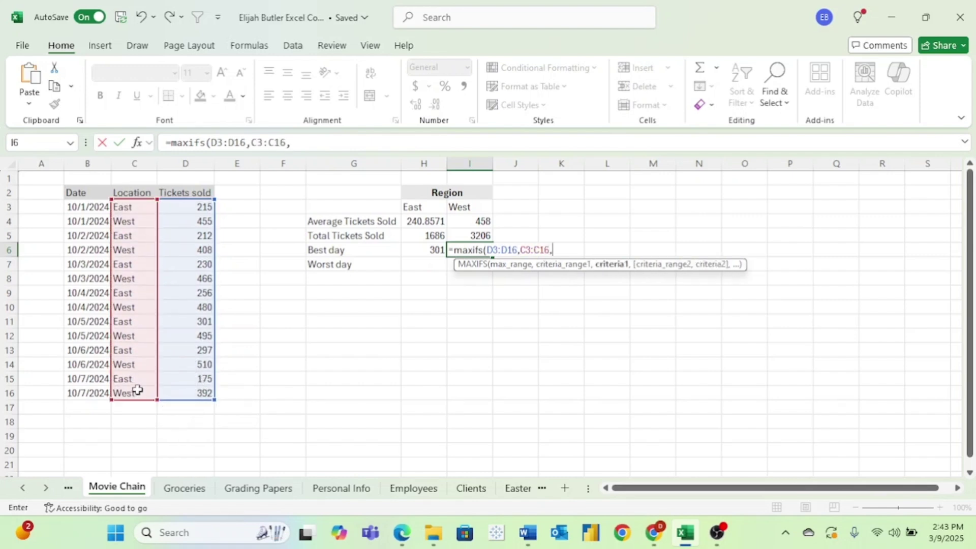
left_click(476, 208)
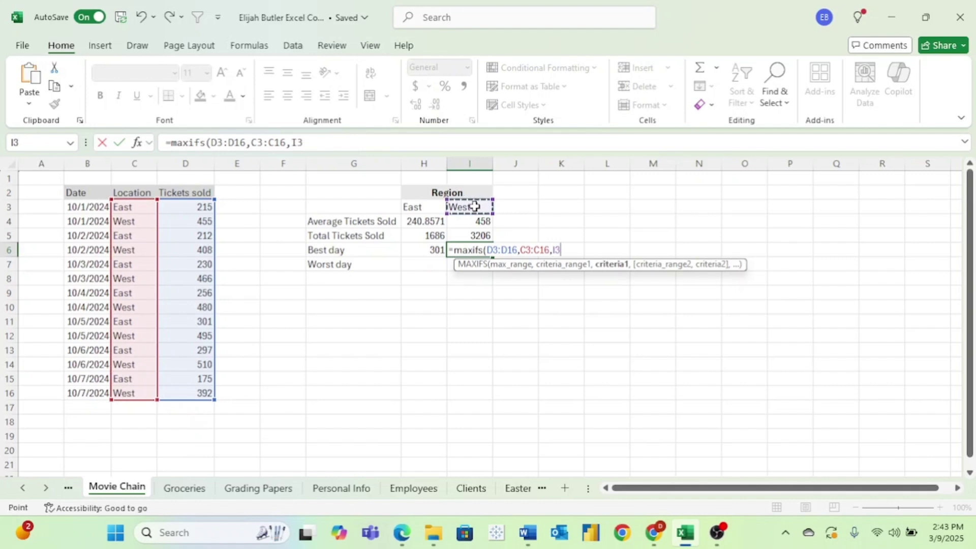
key("Return")
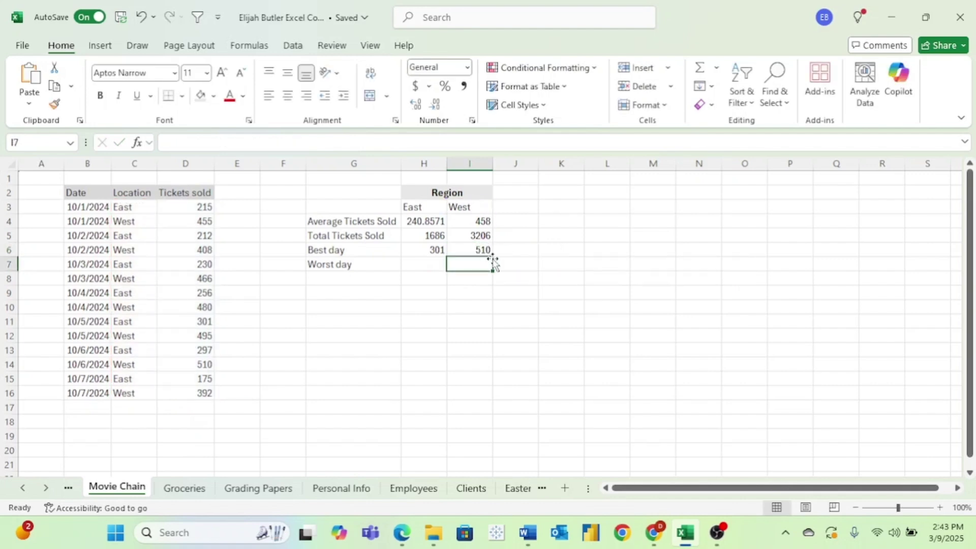
- Enter =MINIFS(D3:D16,C3:C16,H3) in H7, giving East's worst day of 175
left_click(423, 263)
type("=minifs(")
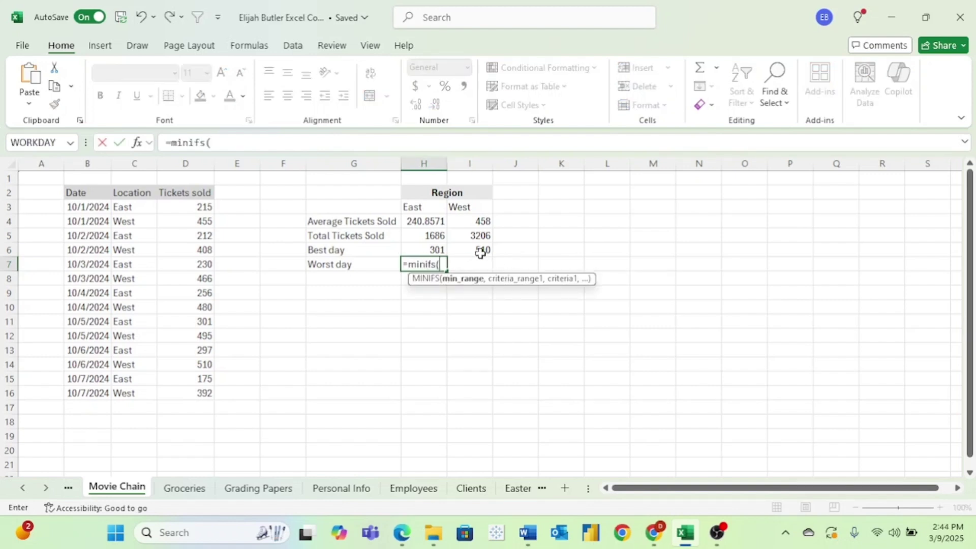
left_click_drag(202, 208, 198, 390)
type(",")
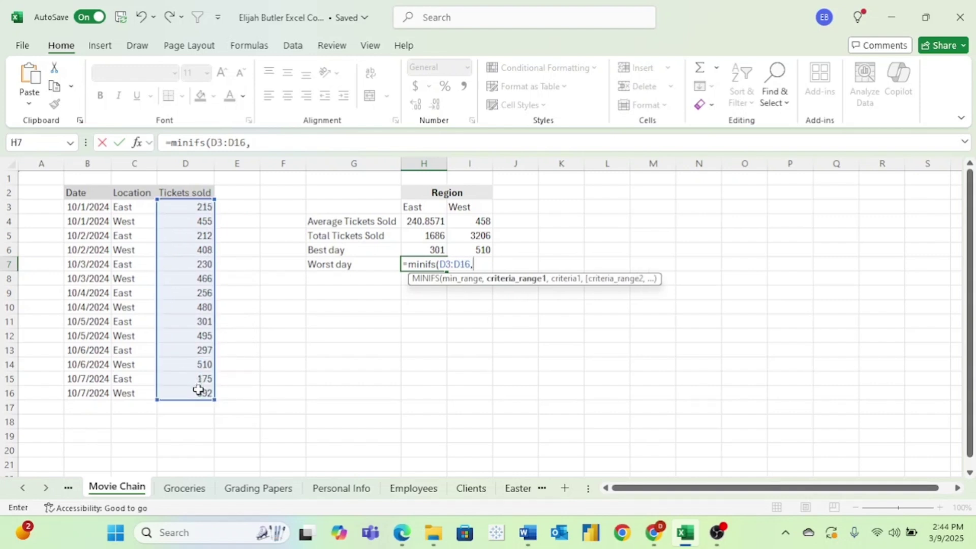
left_click(131, 211)
left_click_drag(130, 211, 135, 387)
type(",")
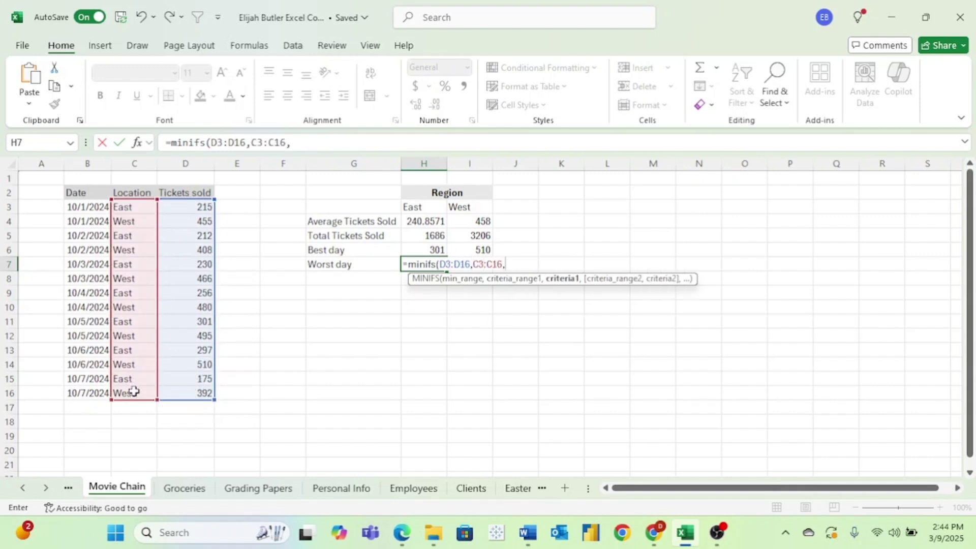
left_click(419, 208)
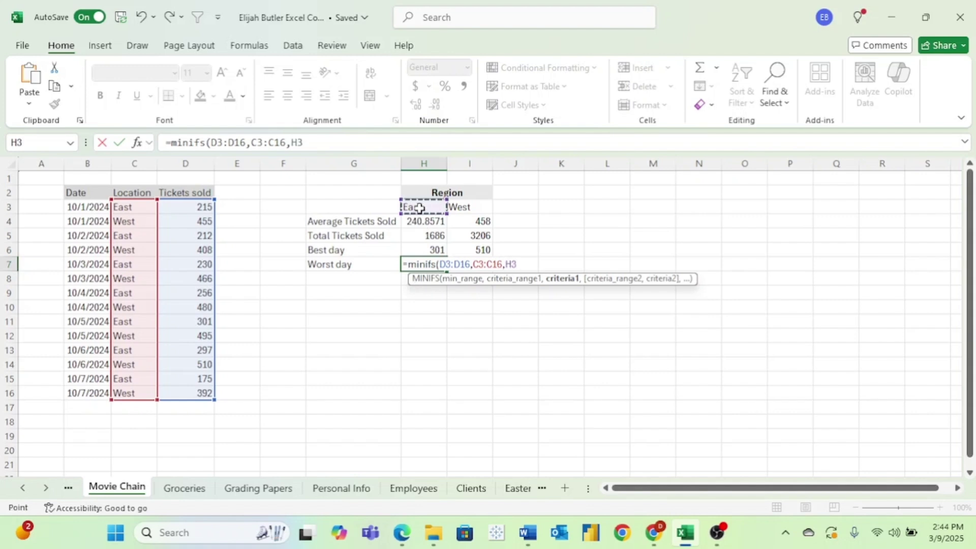
key("Return")
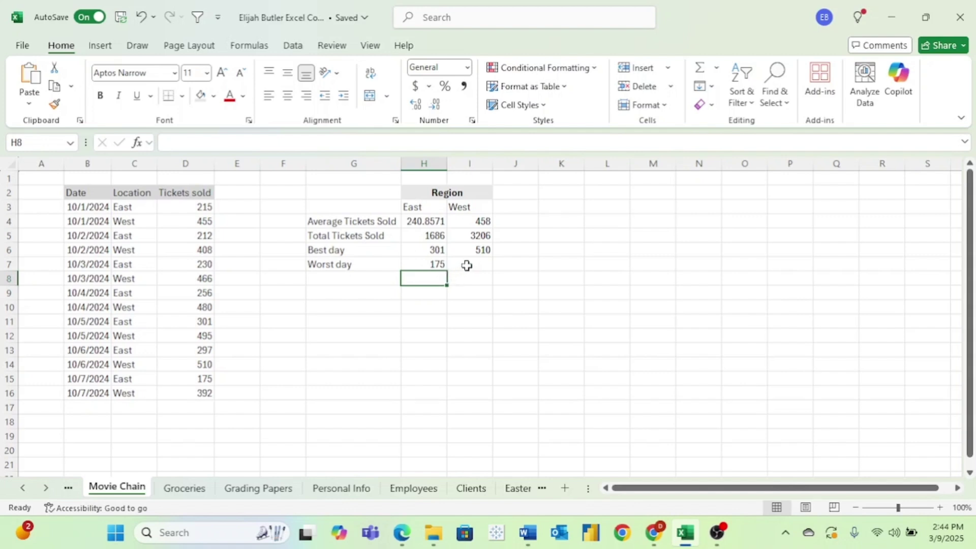
- Enter =MINIFS(D3:D16,C3:C16,I3) in I7, giving West's worst day of 392
left_click(467, 265)
type("=minifs(")
left_click_drag(204, 207, 197, 390)
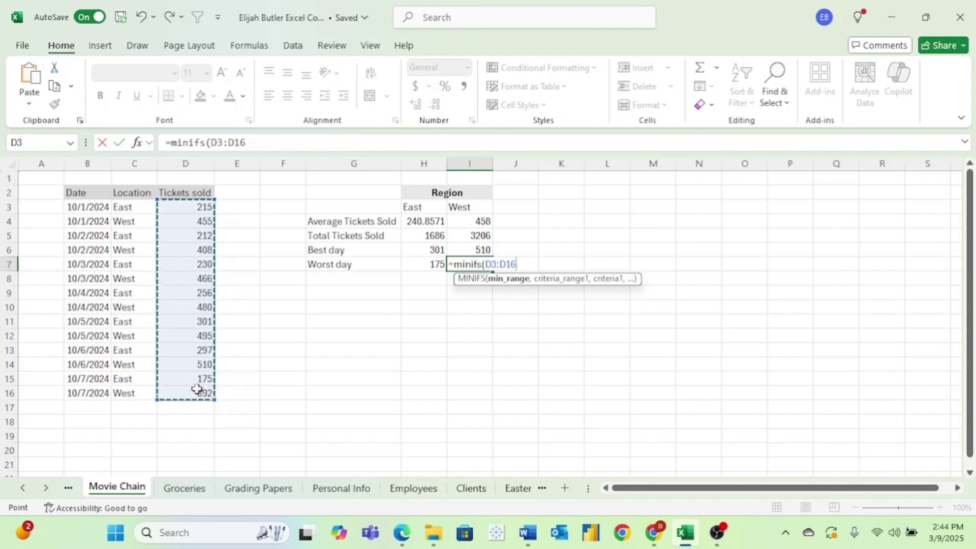
type(",")
left_click_drag(122, 207, 128, 388)
type(",")
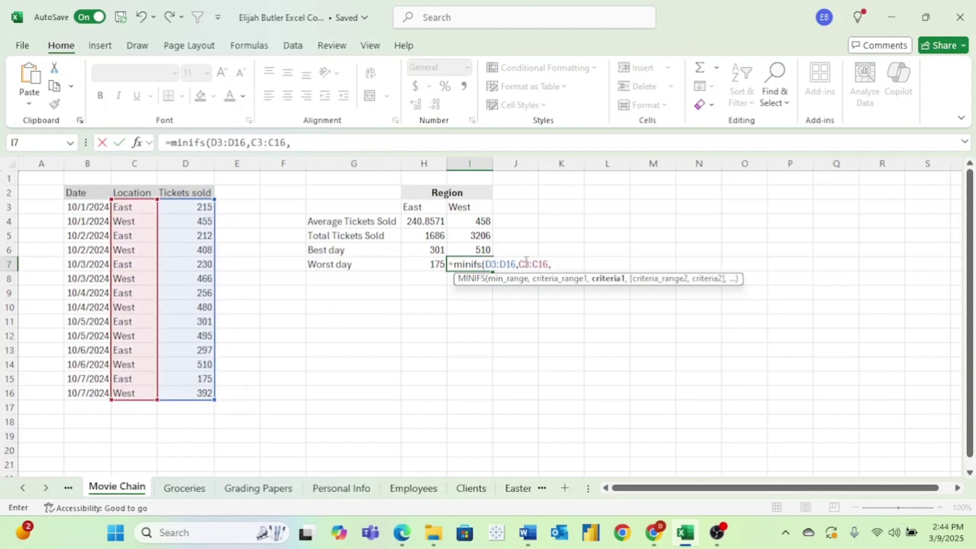
left_click(473, 207)
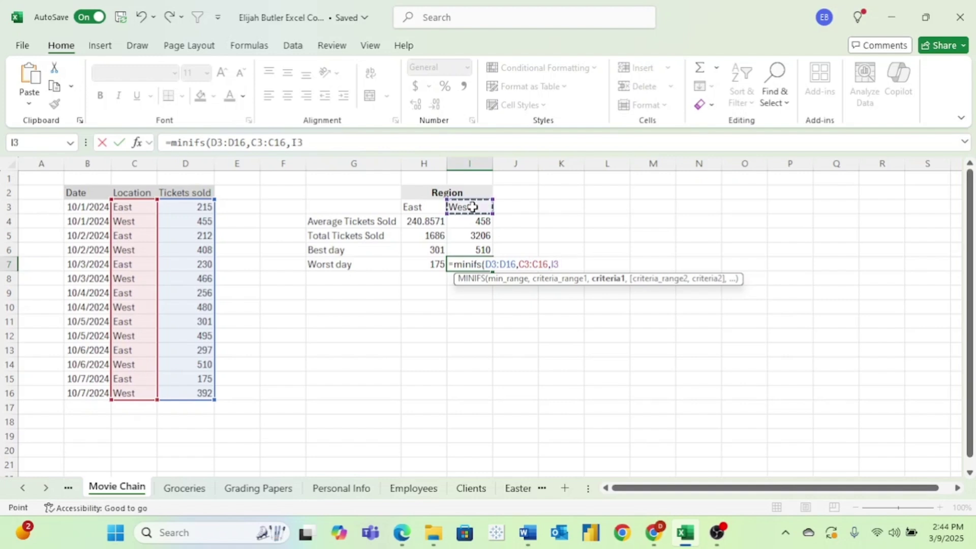
key("Return")
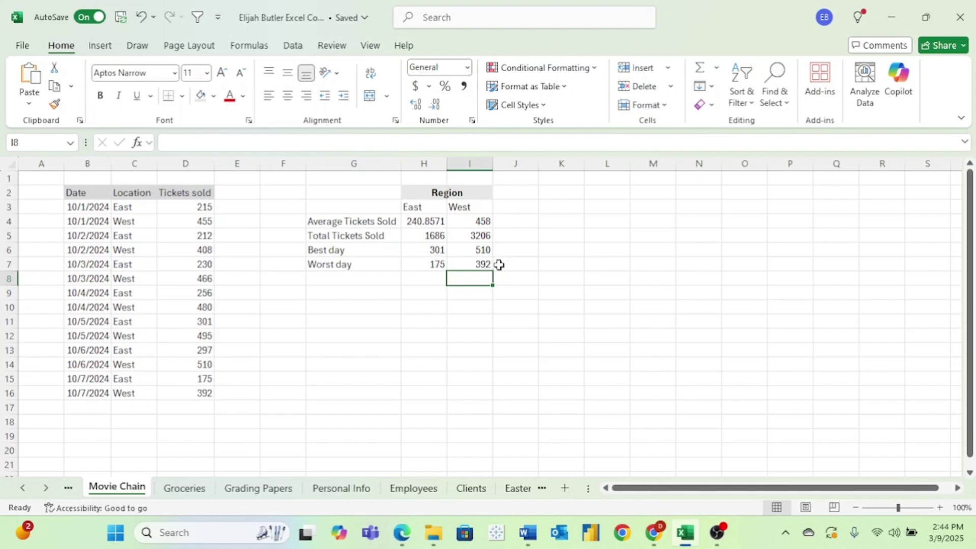
left_click(283, 364)
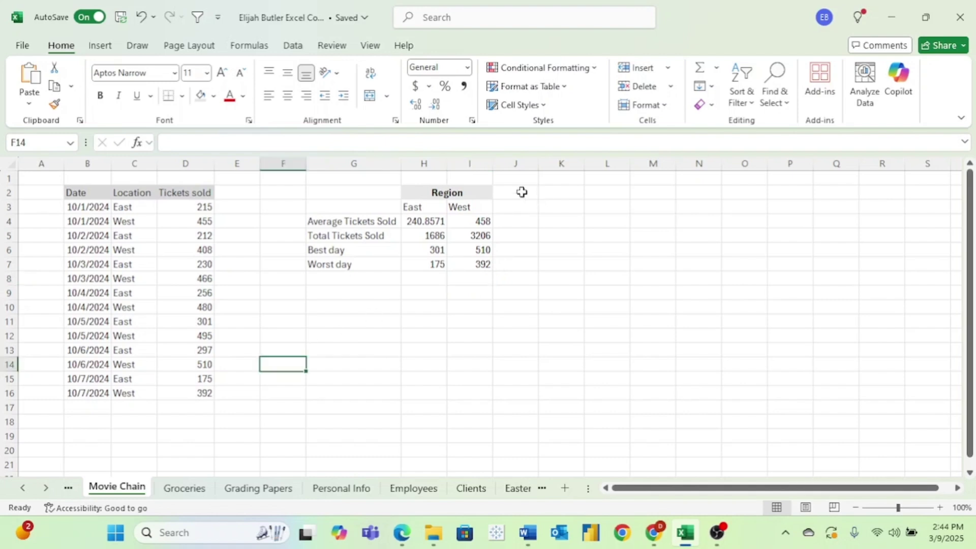